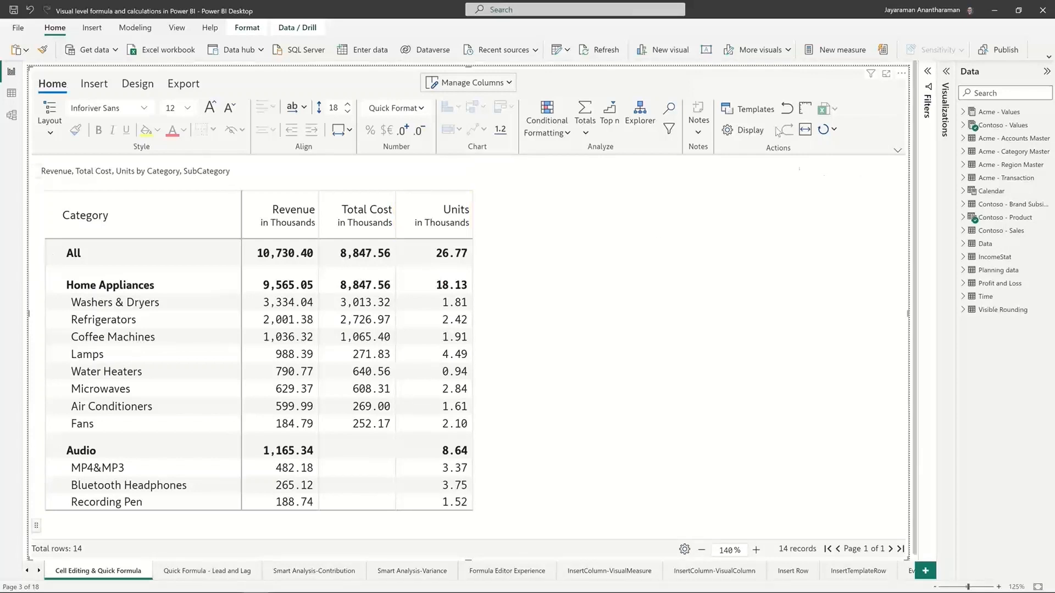
- Inspect which fields are assigned to the matrix visual, leaving the build settings collapsed again
click(945, 113)
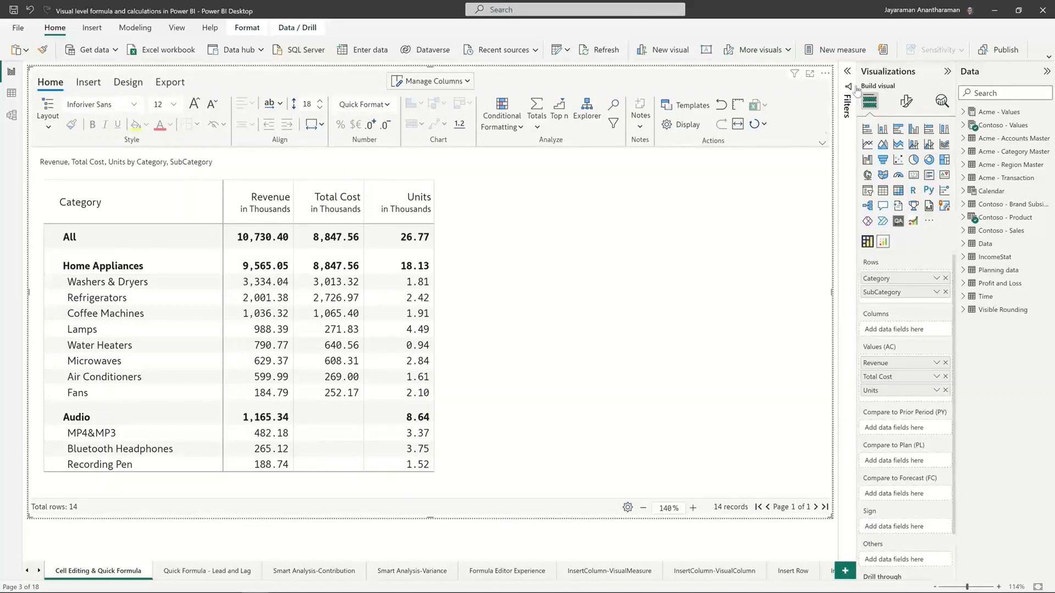
click(891, 73)
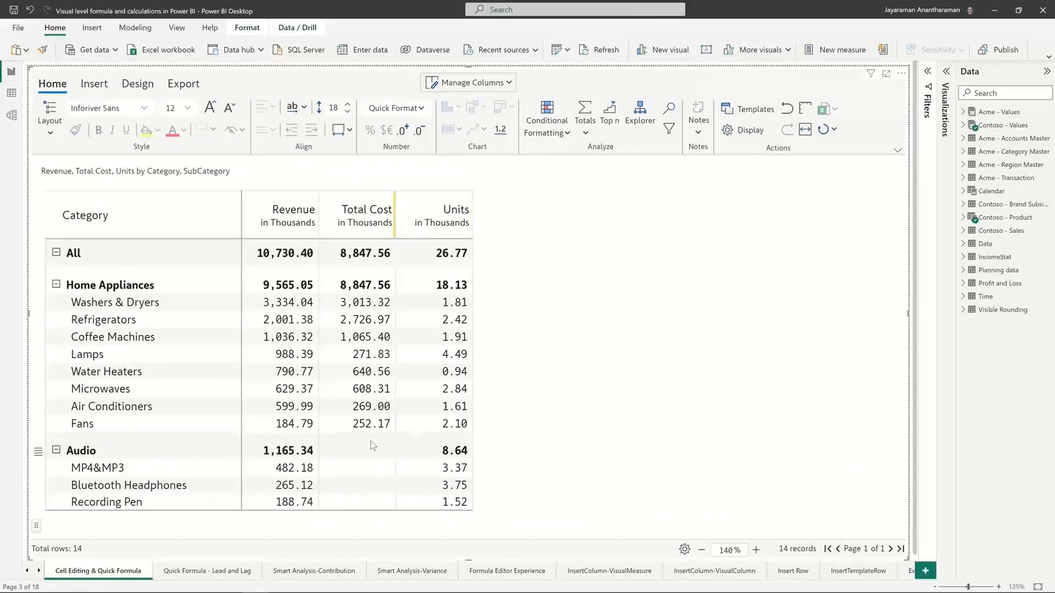
- Enter 300k as the Total Cost for the MP4&MP3 row under Audio
click(354, 475)
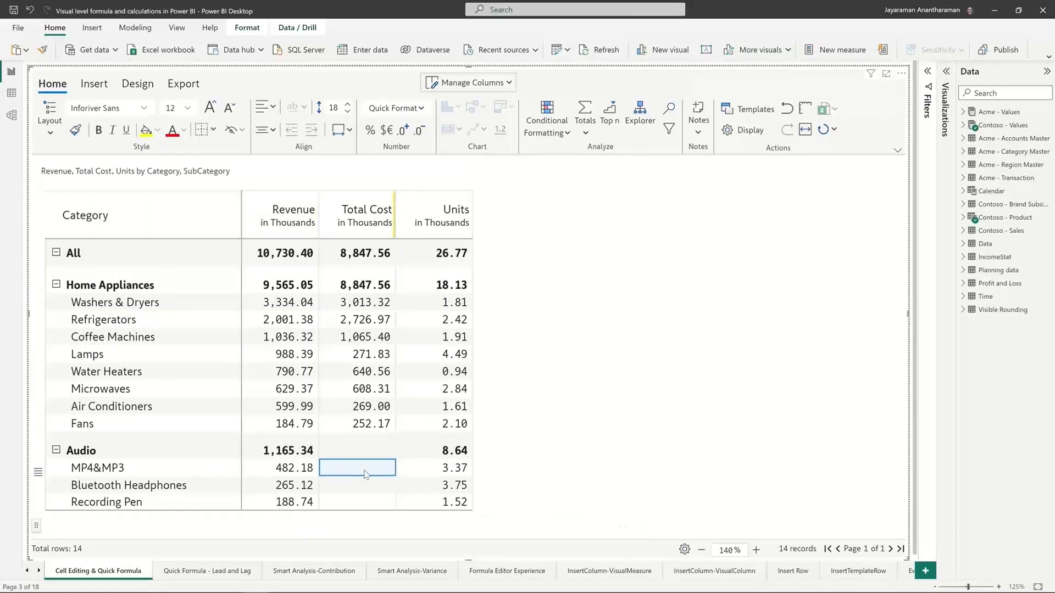
text(300)
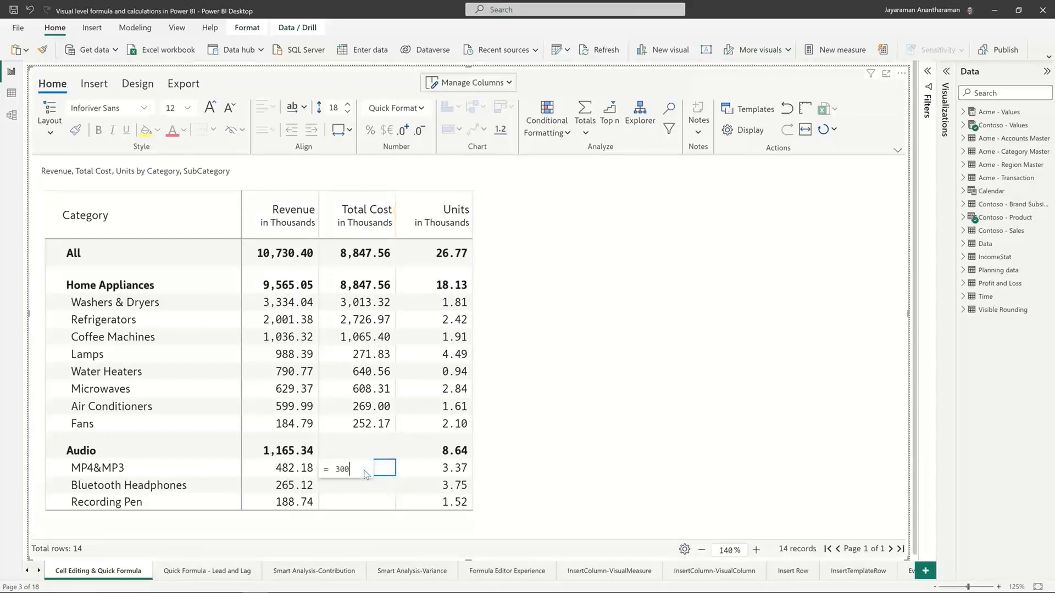
text(k)
key(Return)
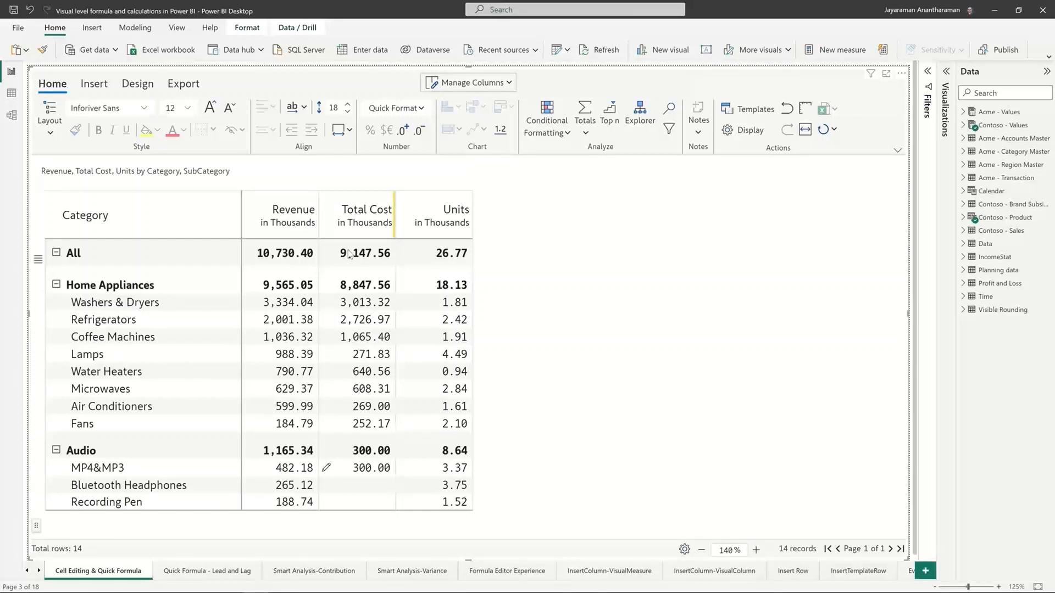
- Start editing the Total Cost cell of Bluetooth Headphones and pin the formula bar above the table
double_click(374, 487)
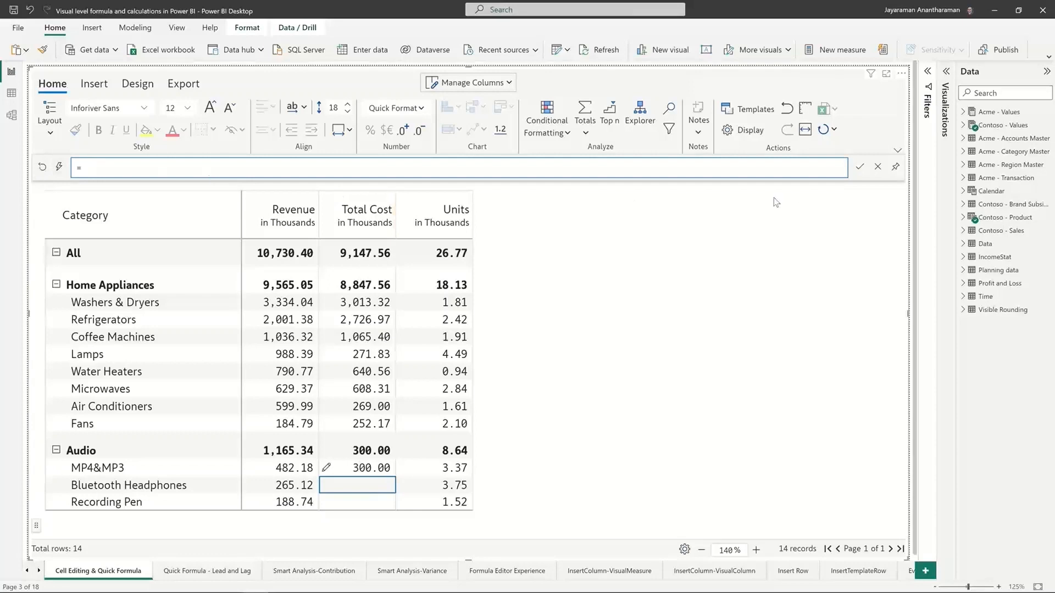
click(895, 168)
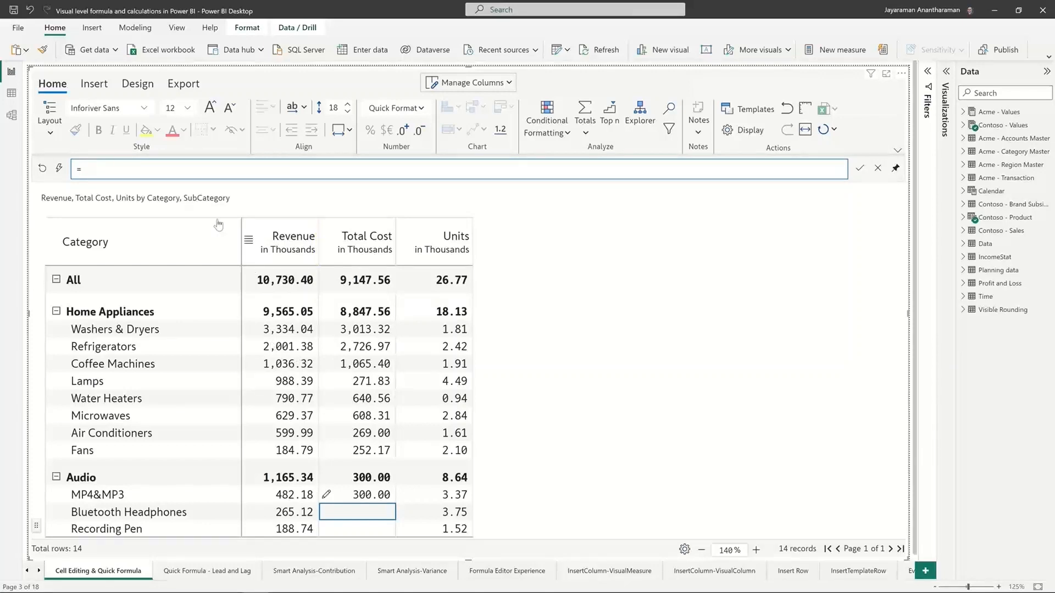
- Calculate Bluetooth Headphones' Total Cost as its Revenue divided by 2, and reset the cell
click(295, 515)
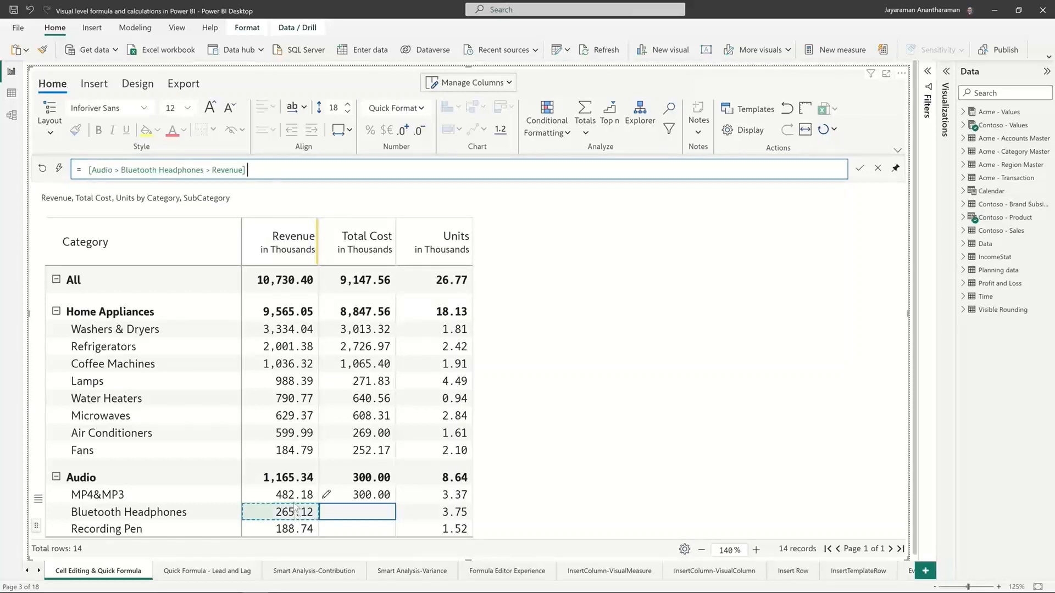
text(/2)
key(Return)
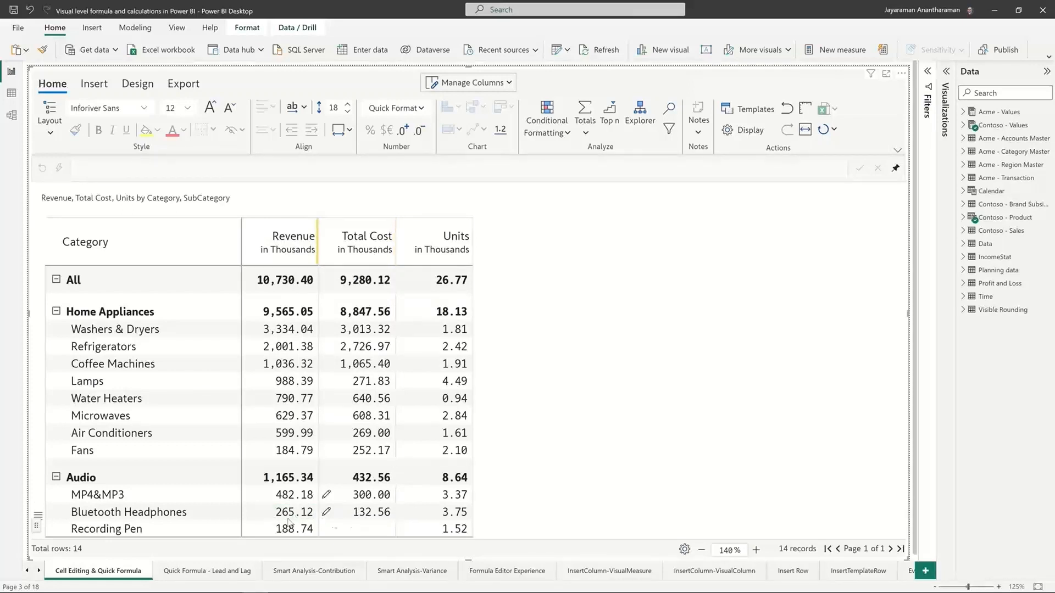
click(356, 516)
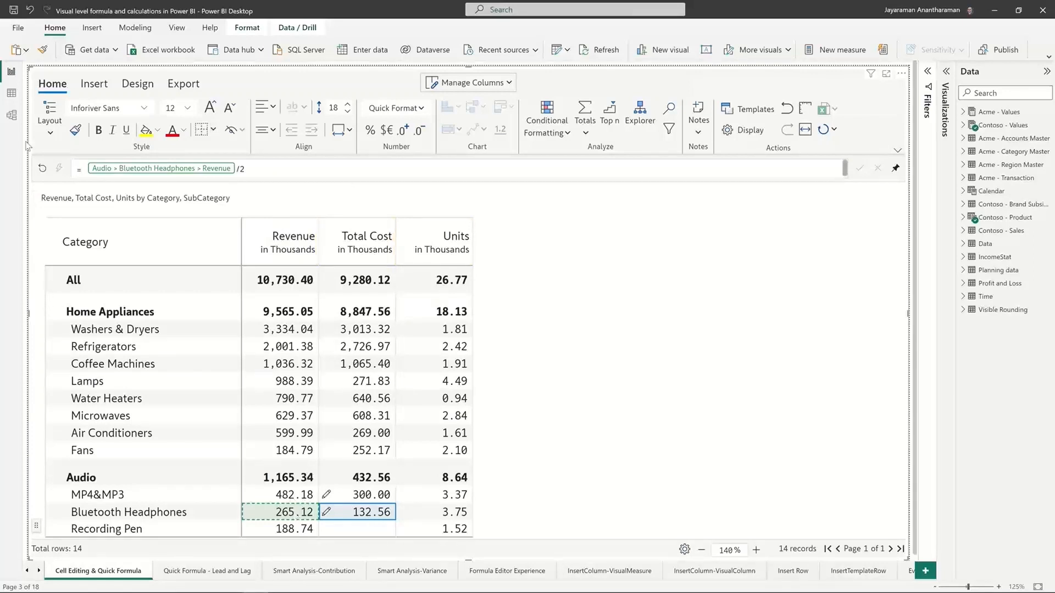
click(42, 171)
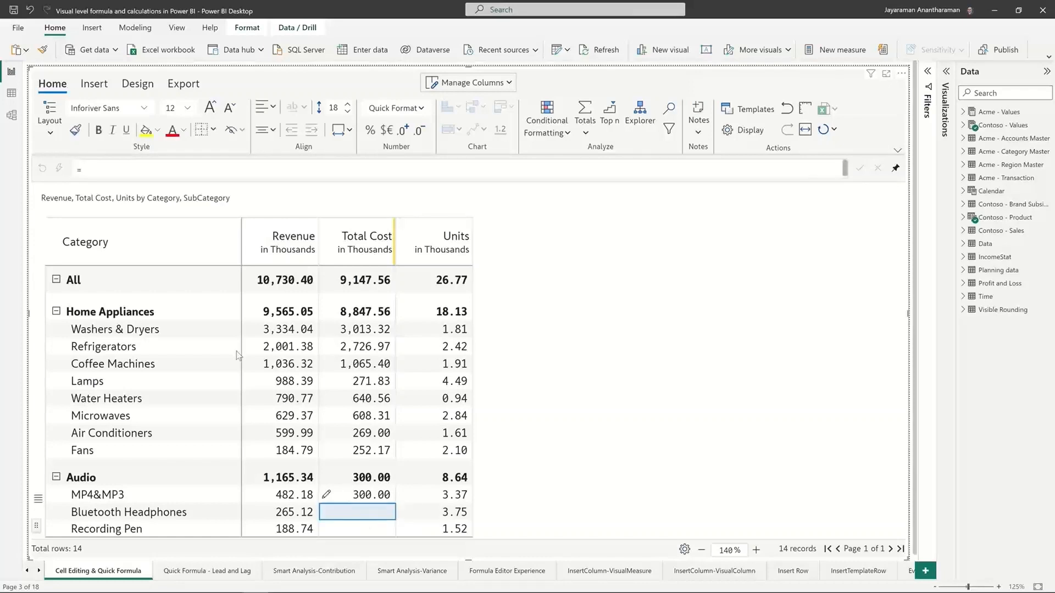
- Set Bluetooth Headphones' Total Cost with an IF formula returning 100000 when its Revenue is >200000, otherwise 500000
click(111, 174)
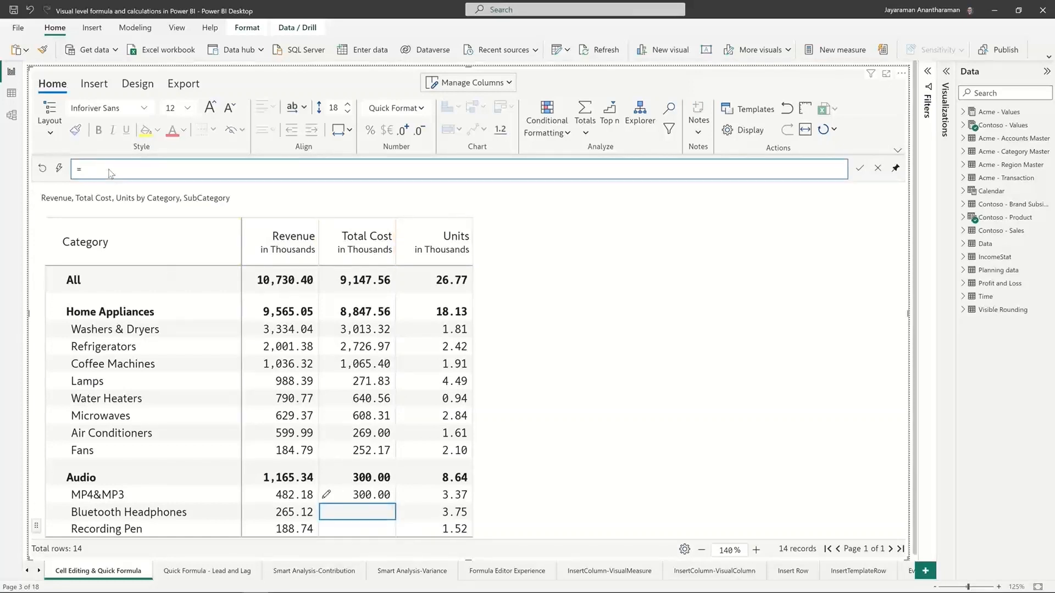
text(IF)
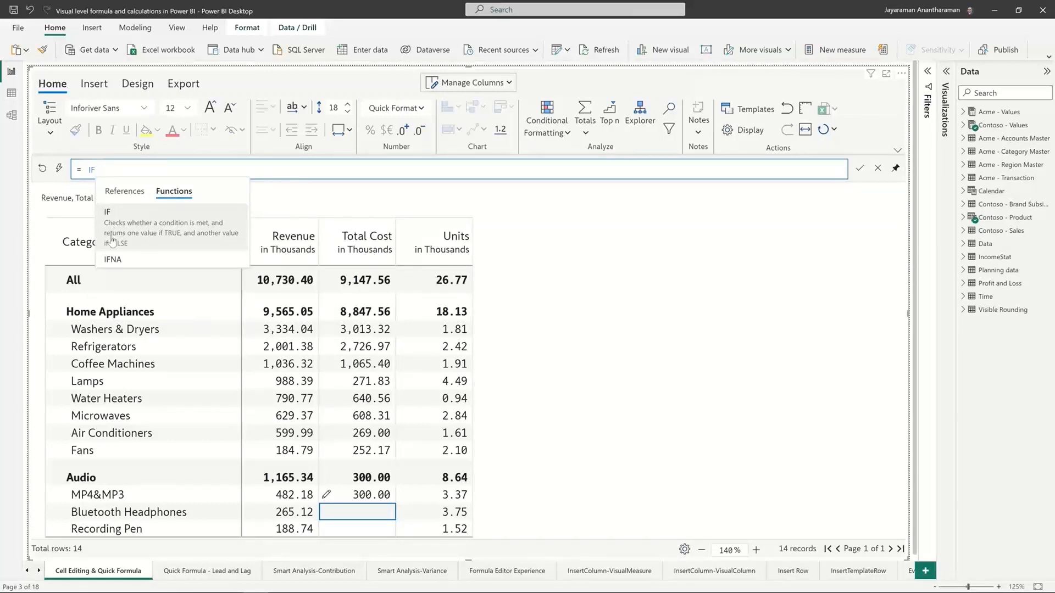
click(116, 217)
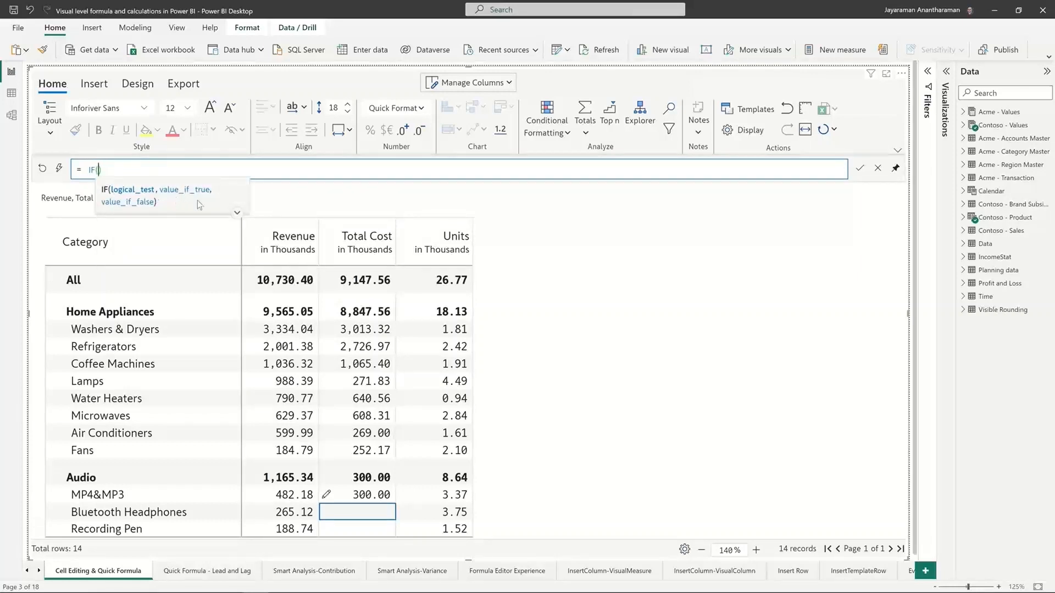
click(237, 214)
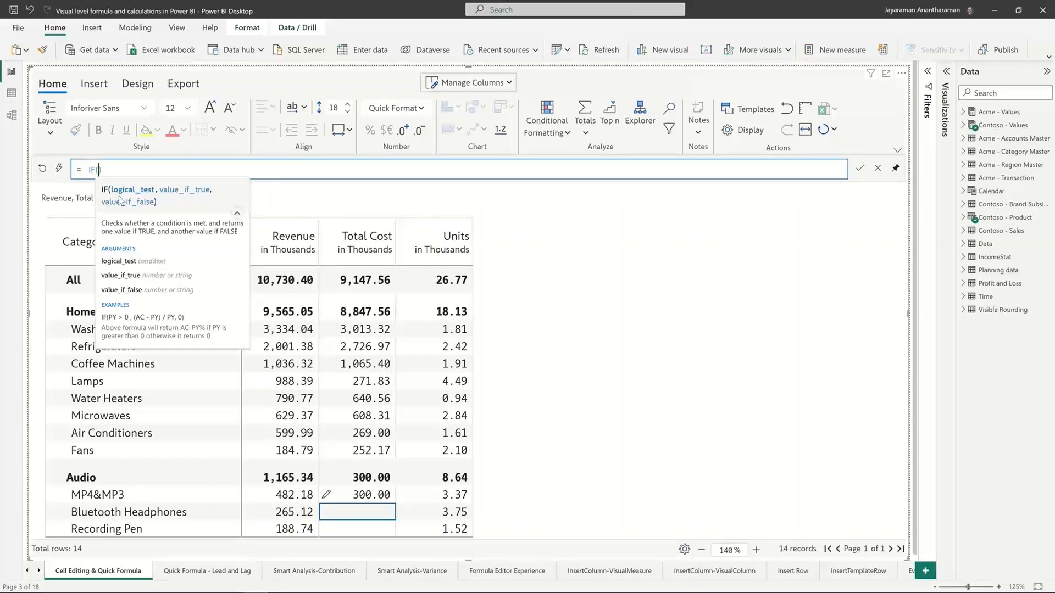
click(300, 512)
text(>)
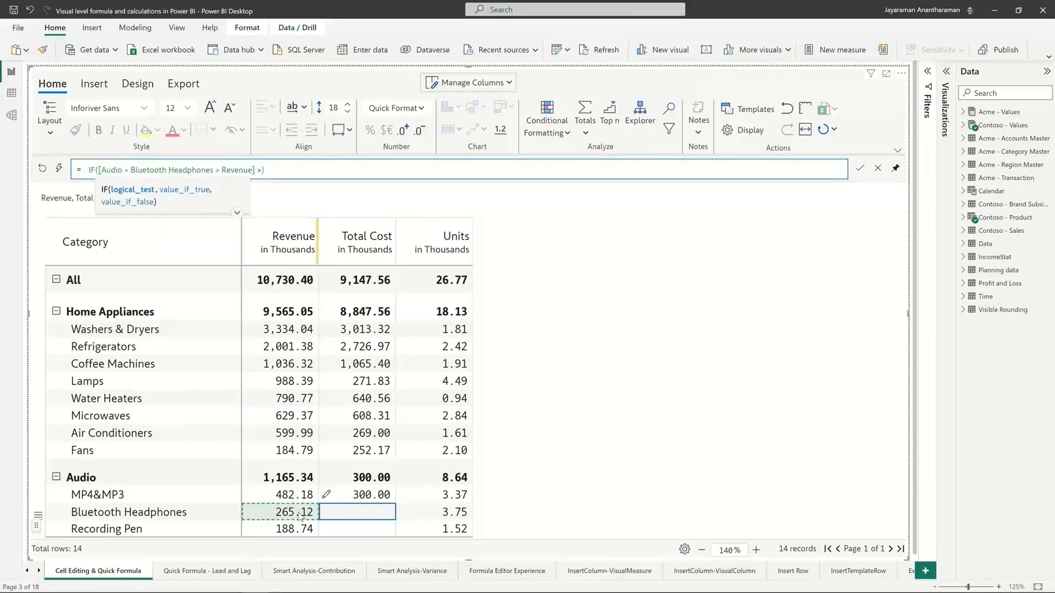
text(200000)
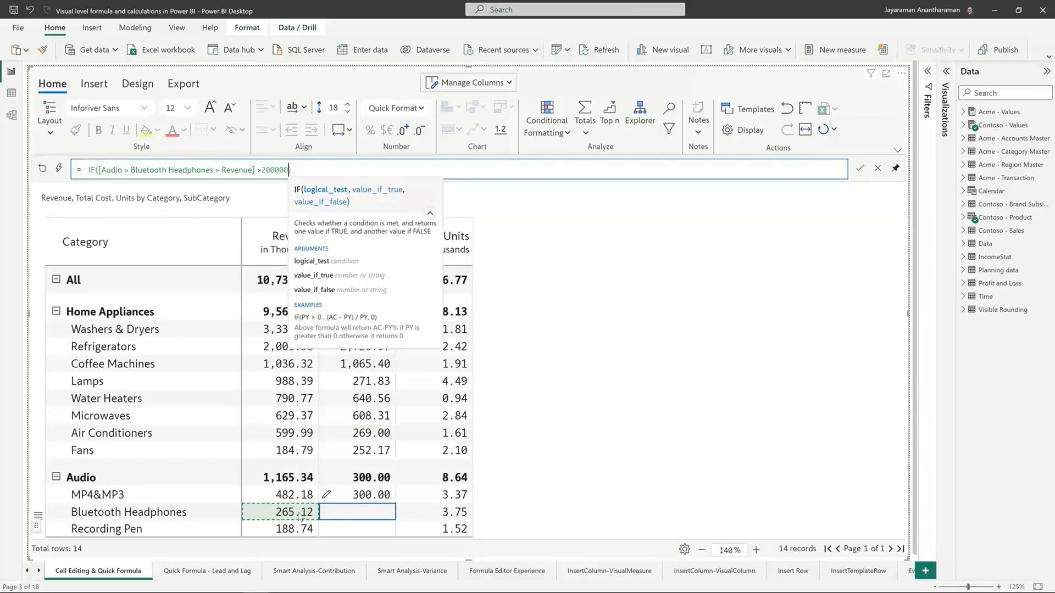
text(,1000)
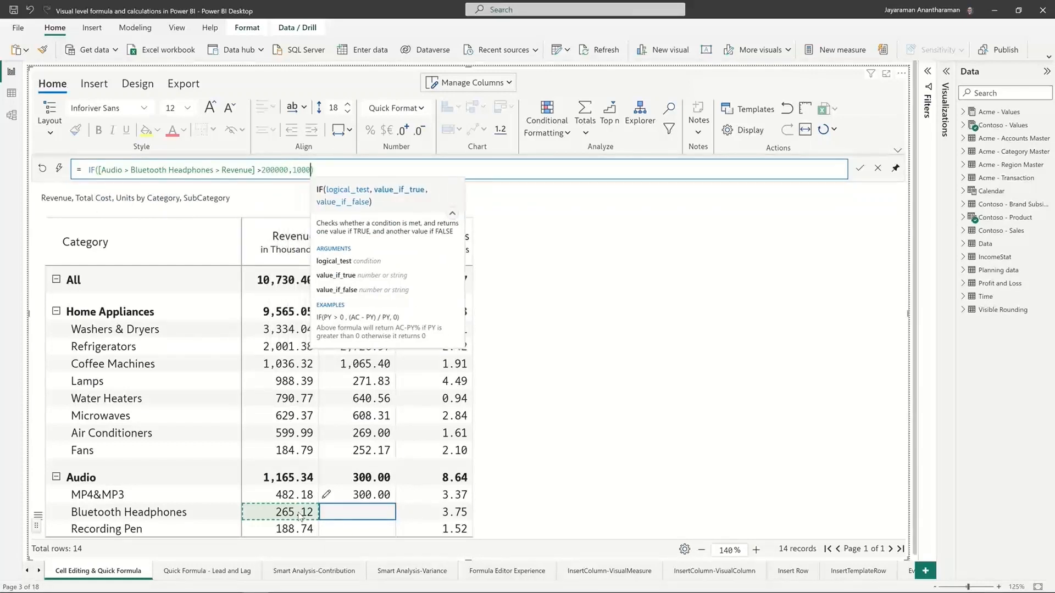
text(00,500)
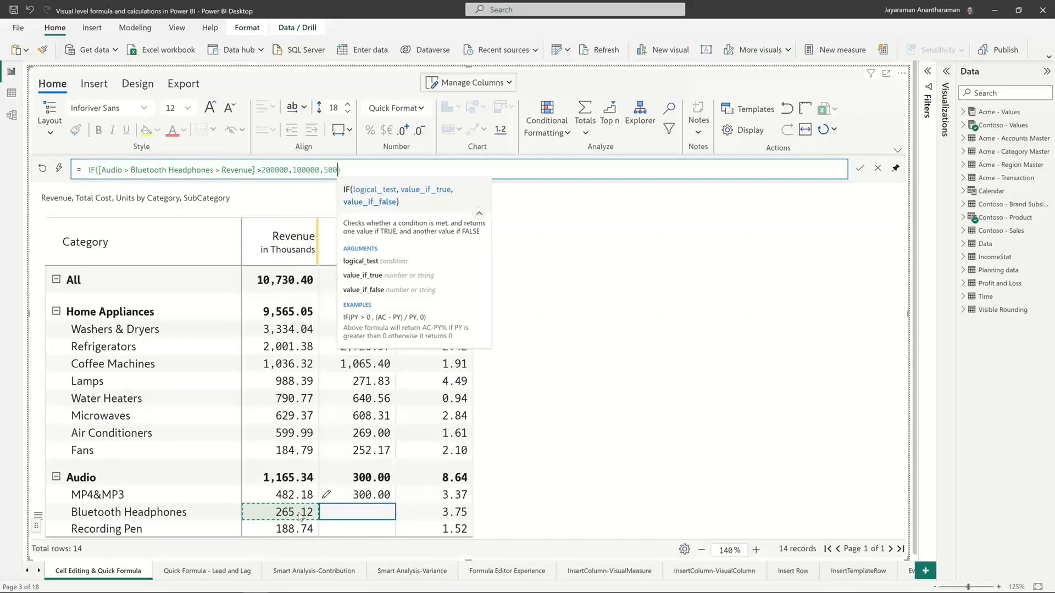
text(000)
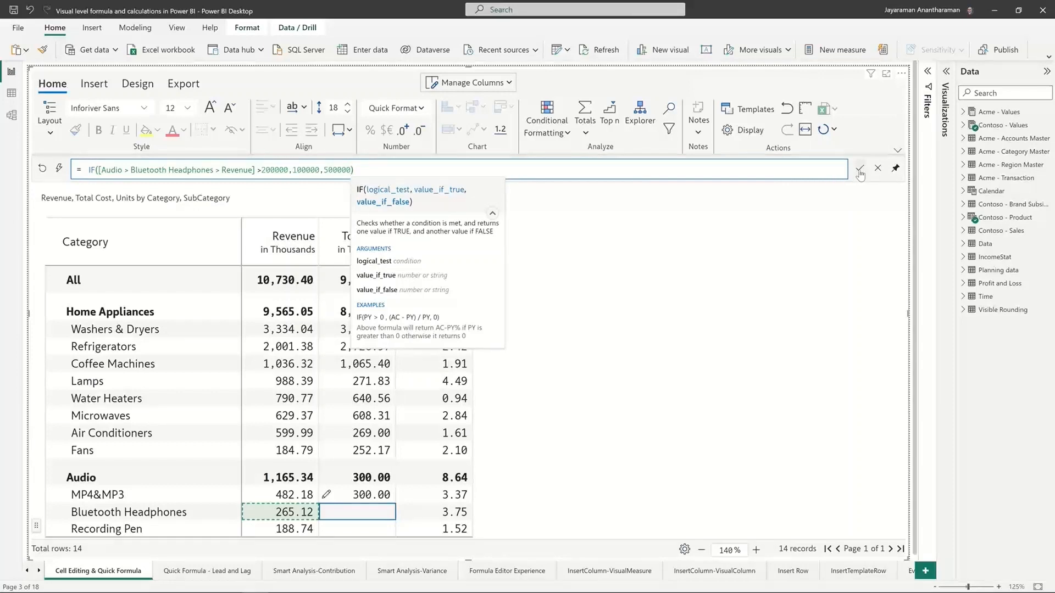
click(859, 171)
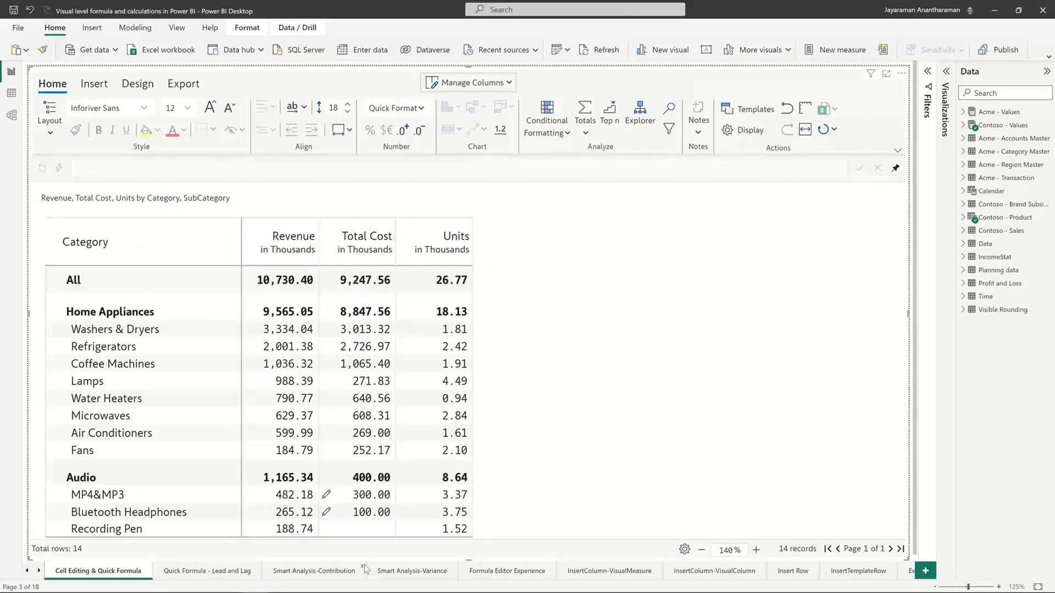
click(364, 516)
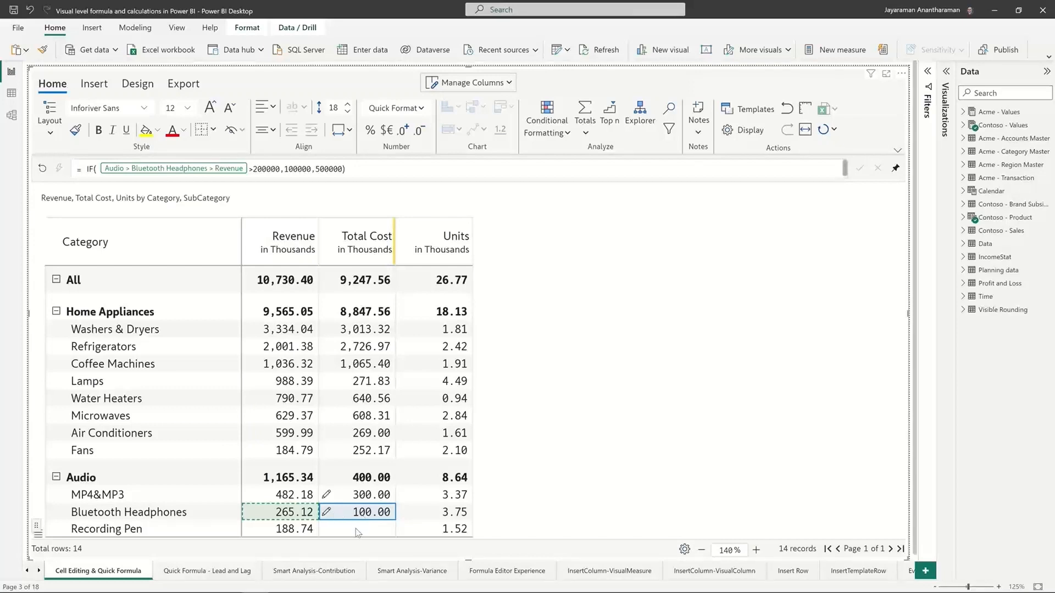
double_click(355, 529)
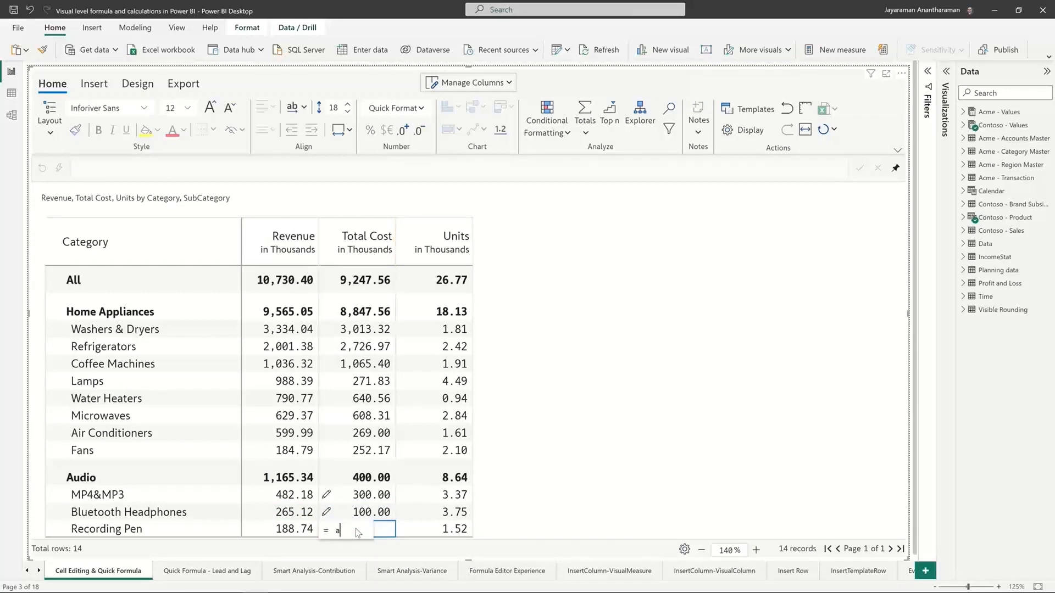
click(362, 513)
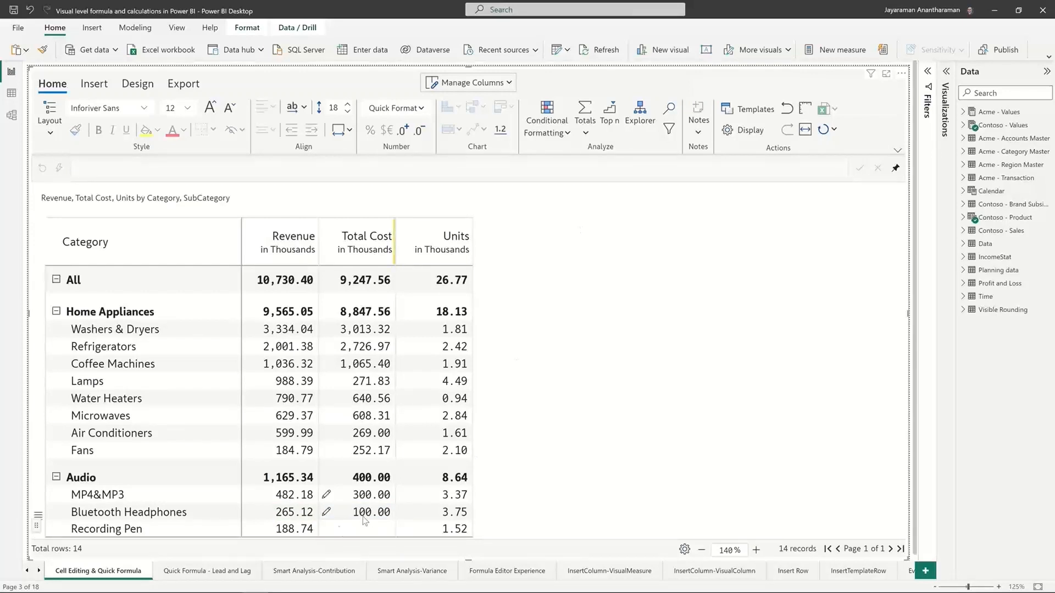
- Build an AVERAGE formula in Recording Pen's Total Cost cell referencing the Revenue of MP4&MP3, Bluetooth Headphones and Recording Pen
click(333, 529)
text(av)
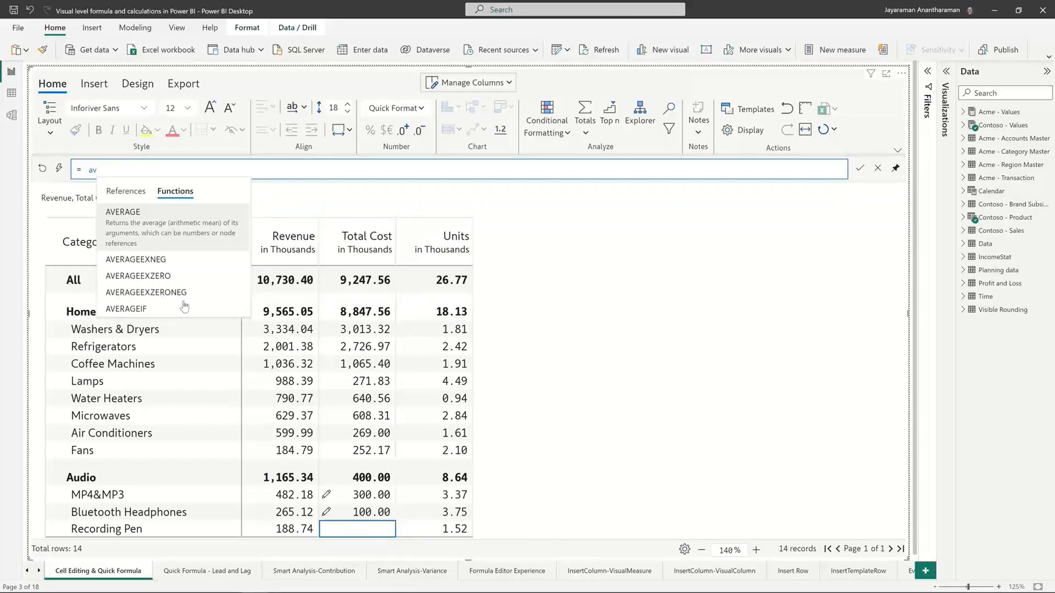
click(154, 237)
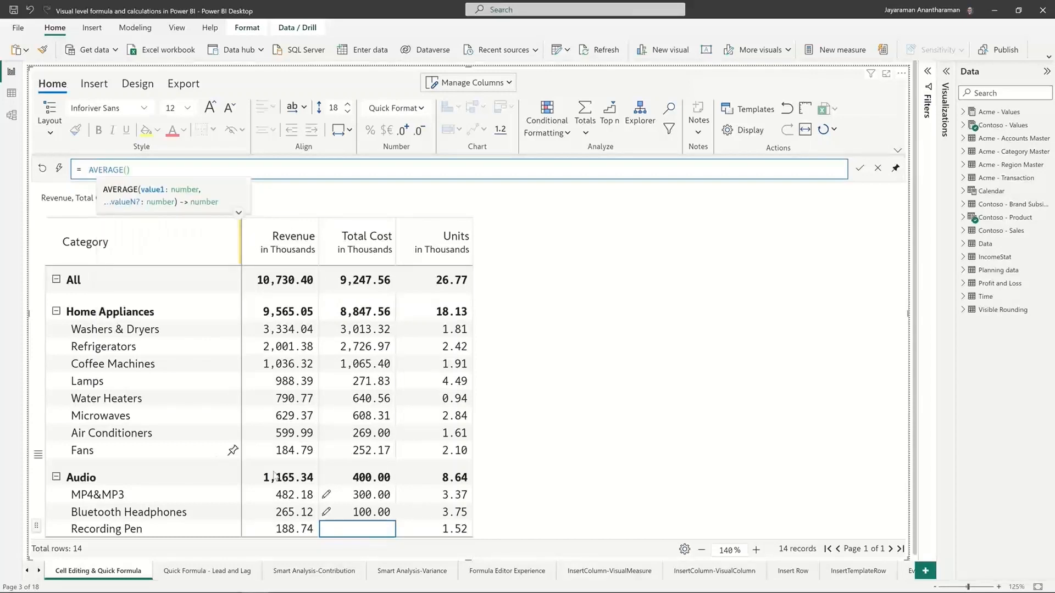
click(285, 496)
text(,)
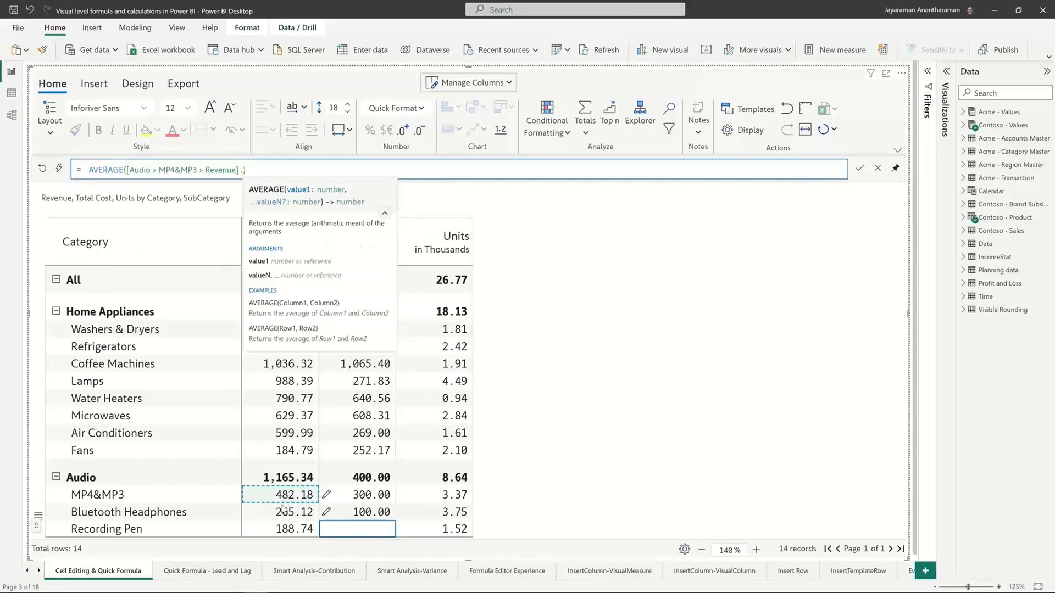
click(282, 512)
click(282, 514)
click(281, 529)
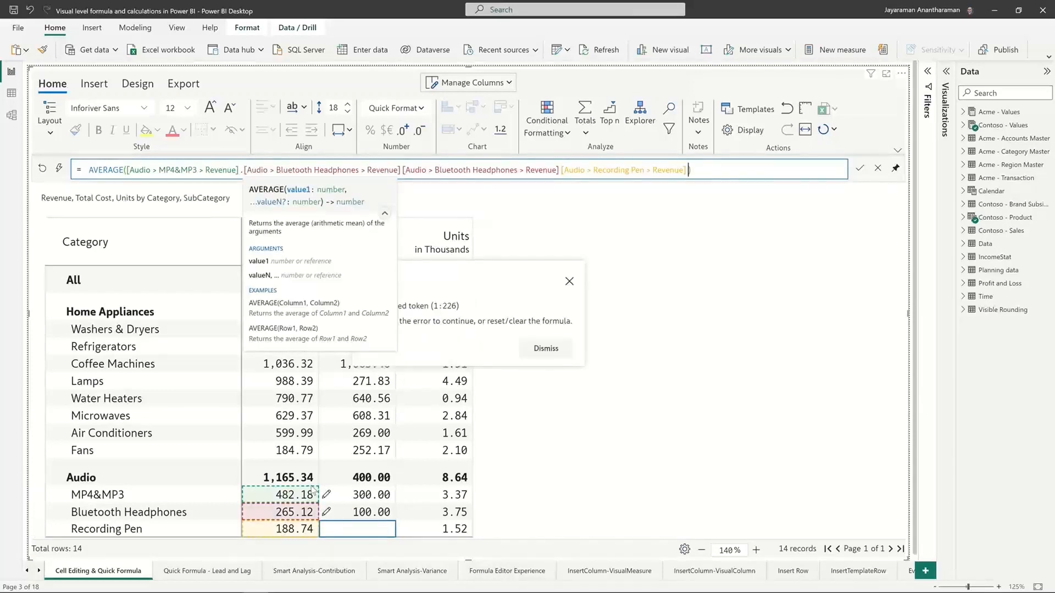
click(569, 282)
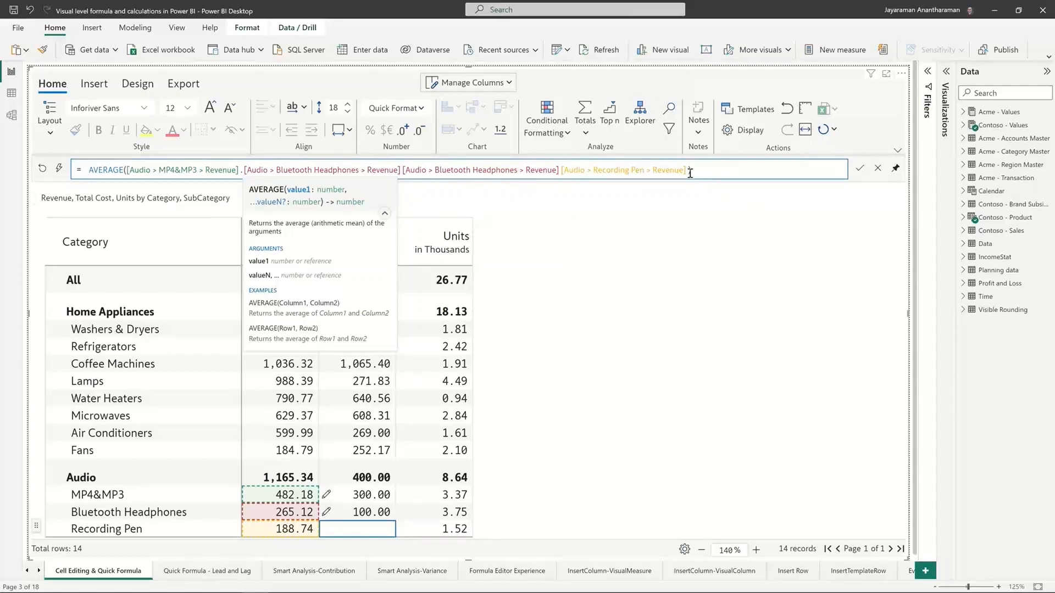
- Remove the duplicate Bluetooth Headphones reference, insert Recording Pen's Revenue as the last argument, and apply the AVERAGE formula
text())
key(BackSpace)
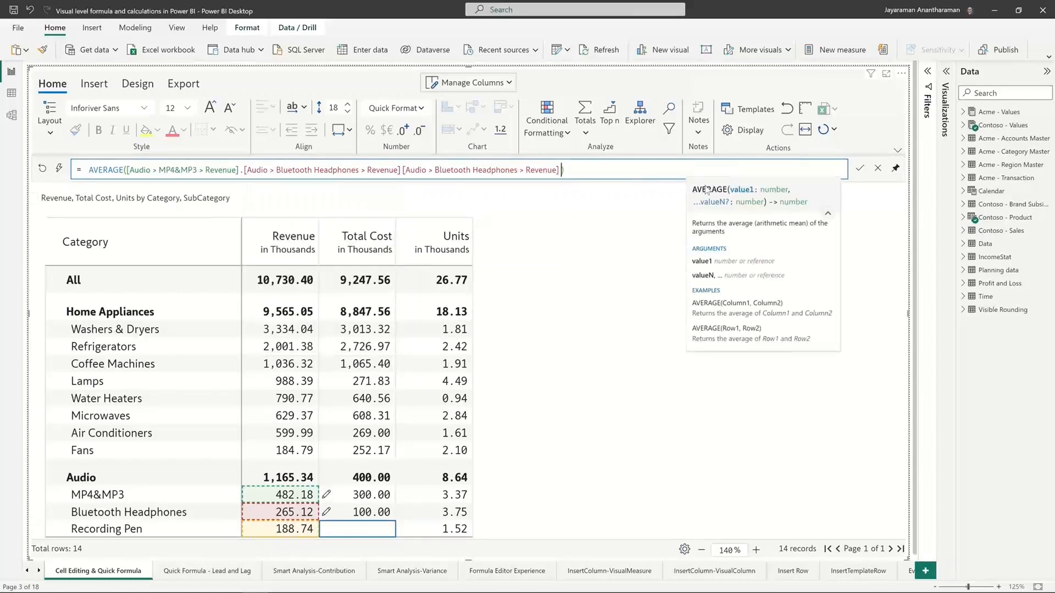
key(BackSpace)
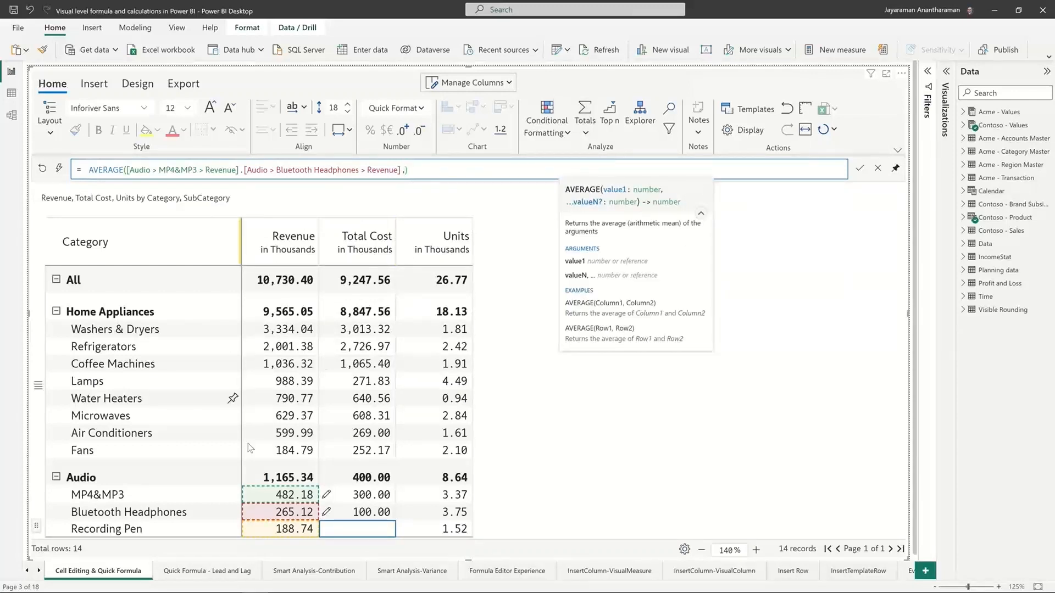
click(276, 529)
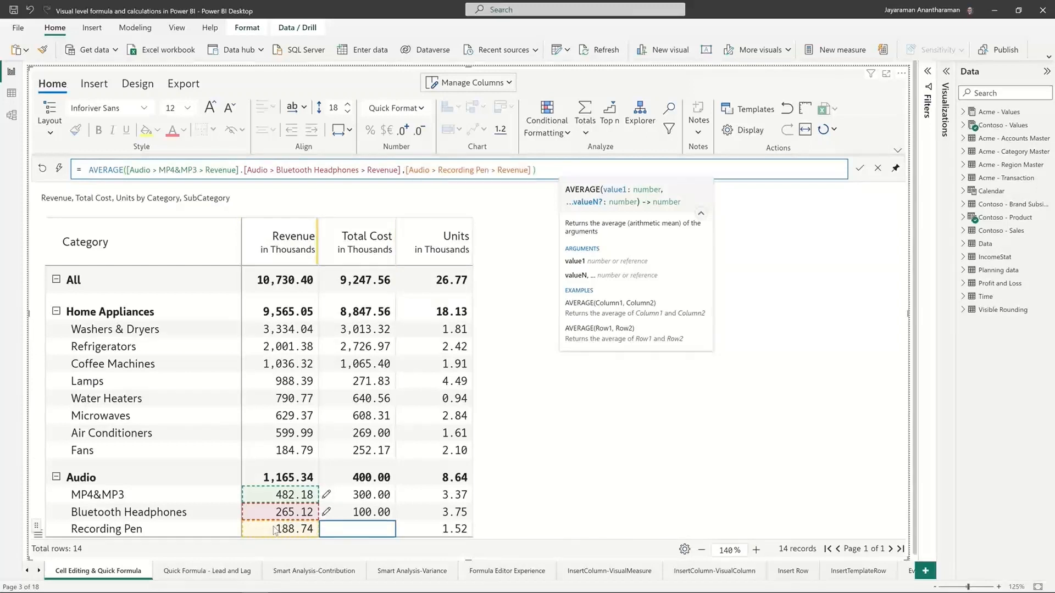
click(859, 170)
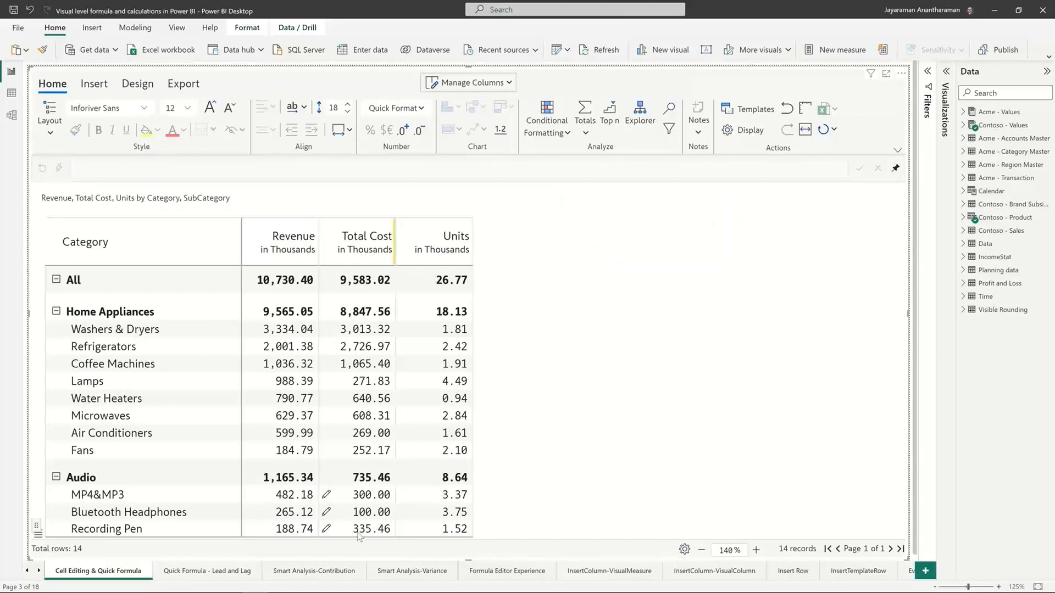